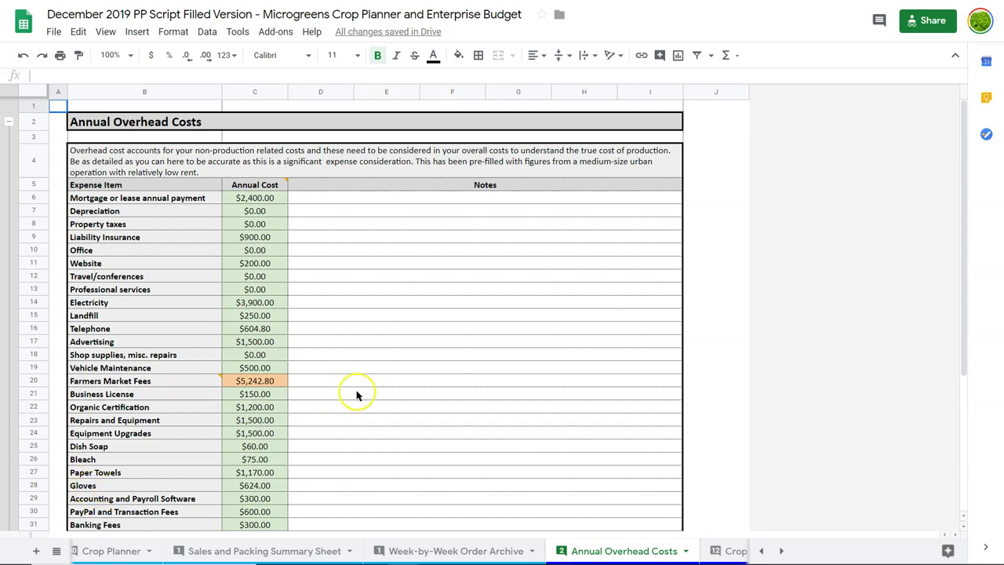
Step: Look over the Annual Overhead Costs sheet, examining the mortgage or lease annual cost and the Notes column beside the expenses
{"action": "scroll", "coordinate": [355, 394], "scroll_direction": "down", "scroll_amount": 4}
{"action": "scroll", "coordinate": [355, 395], "scroll_direction": "up", "scroll_amount": 3}
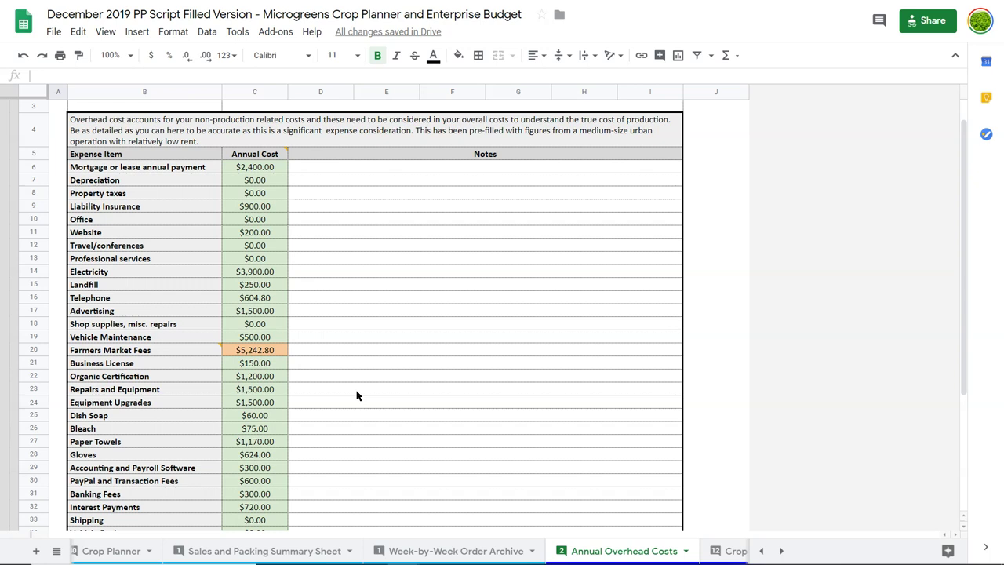
{"action": "left_click", "coordinate": [255, 168]}
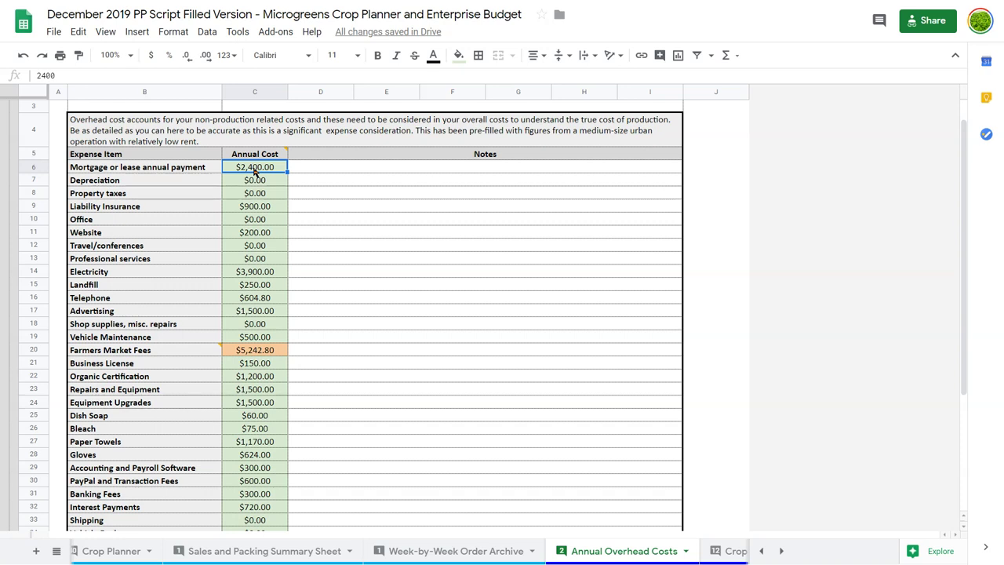
{"action": "left_click", "coordinate": [345, 262]}
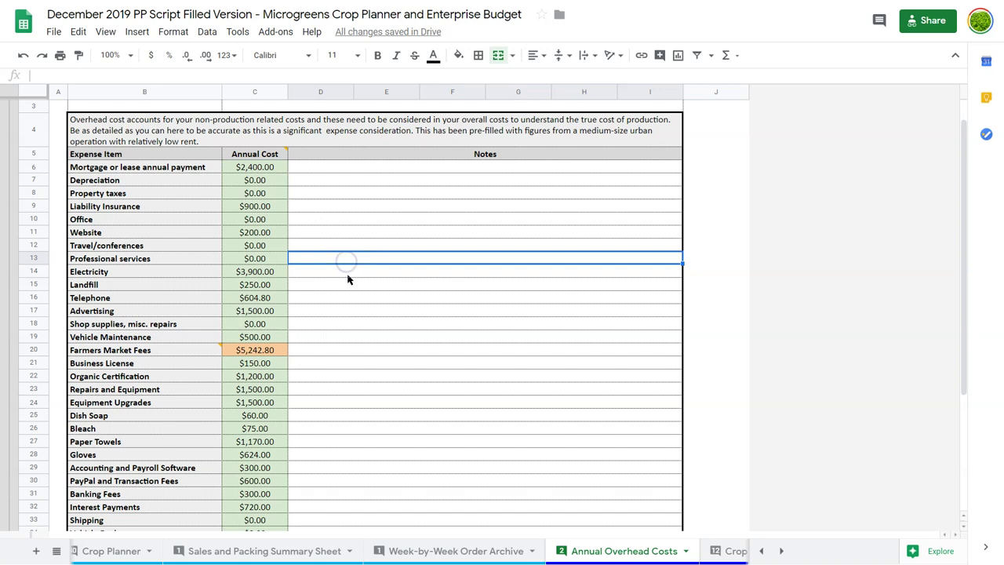
{"action": "left_click", "coordinate": [346, 270]}
{"action": "left_click", "coordinate": [349, 287]}
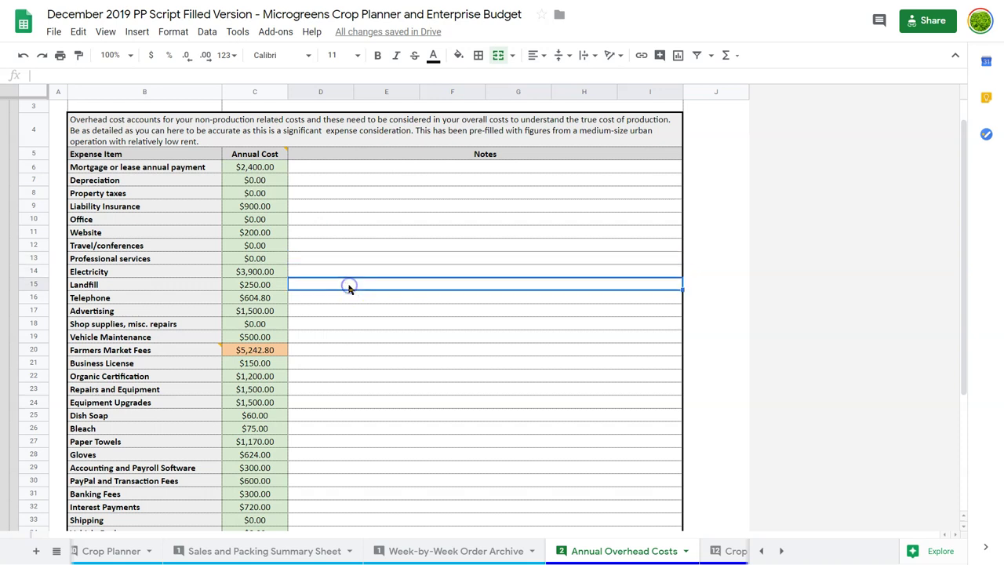
{"action": "left_click", "coordinate": [313, 170]}
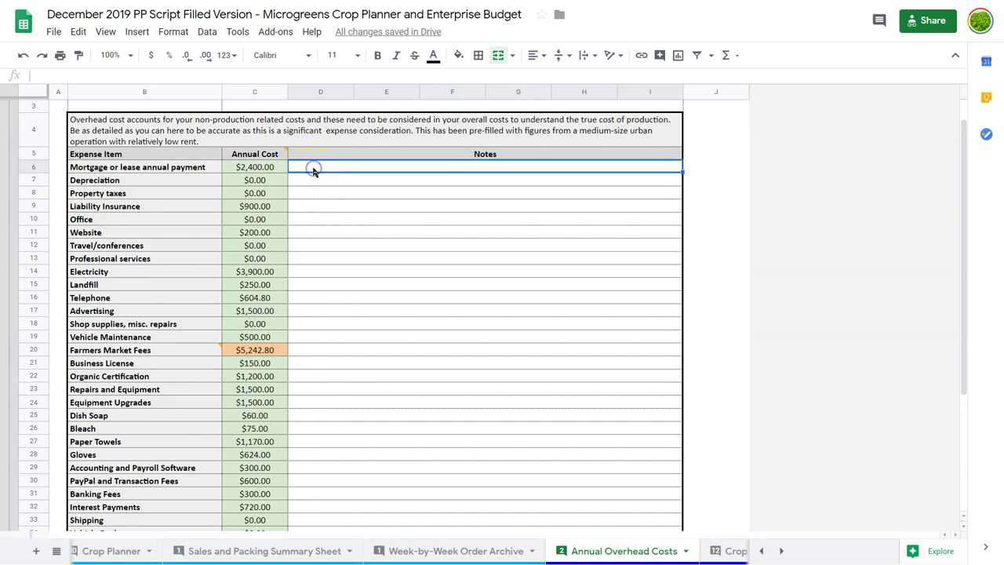
{"action": "left_click", "coordinate": [258, 169]}
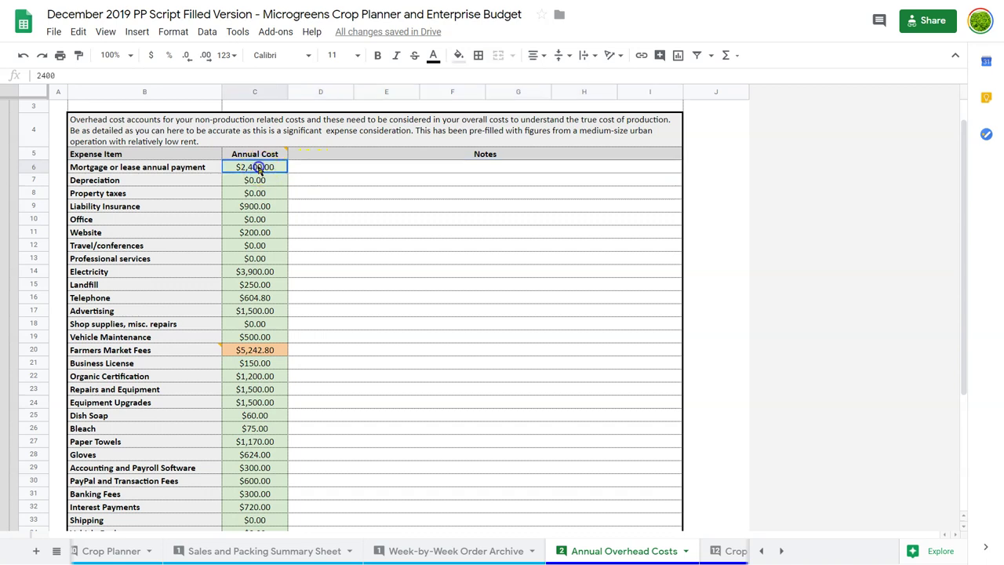
Step: Review the annual cost entries one by one from Depreciation down to the Electricity formula
{"action": "key", "text": "Down"}
{"action": "key", "text": "Down"}
{"action": "key", "text": "Down"}
{"action": "key", "text": "Down"}
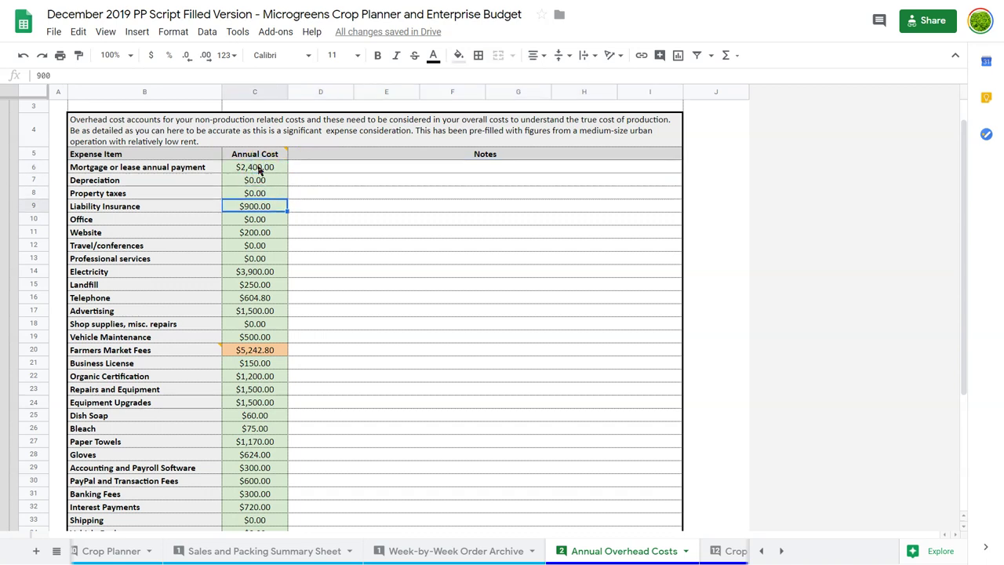
{"action": "key", "text": "Up"}
{"action": "key", "text": "Down"}
{"action": "key", "text": "Down"}
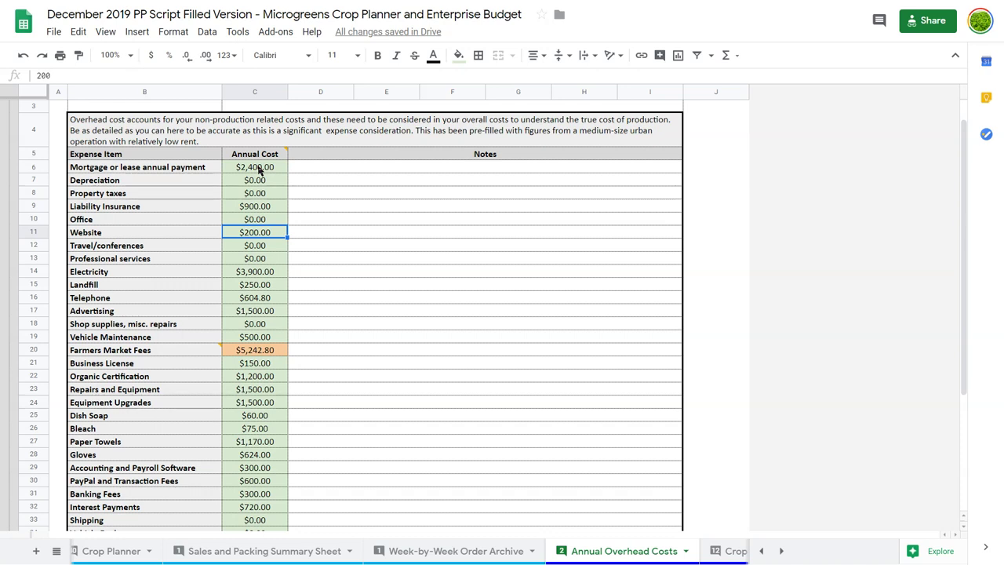
{"action": "key", "text": "Down"}
{"action": "key", "text": "Down"}
{"action": "key", "text": "Down"}
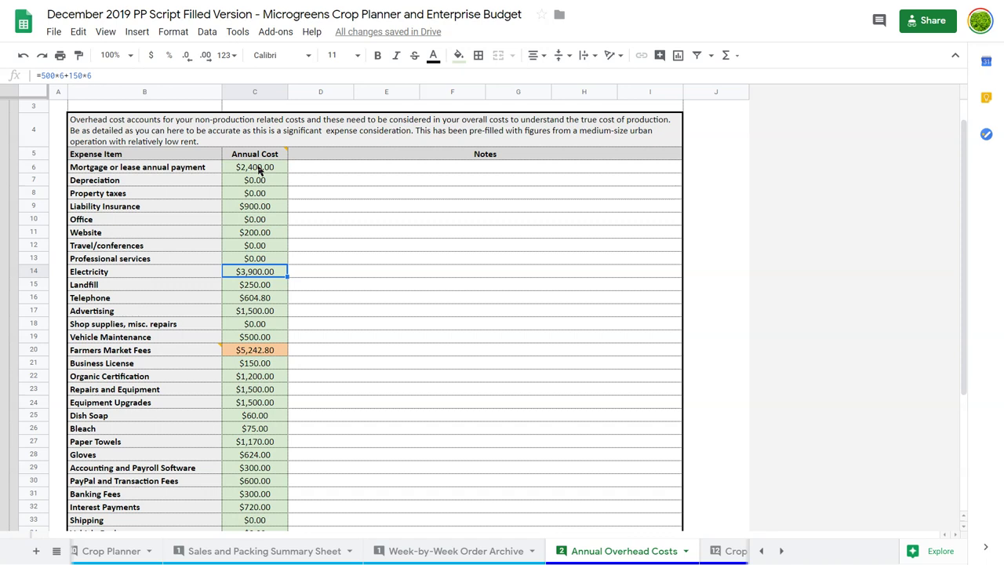
Step: Review the annual costs from Landfill to Vehicle Maintenance, and examine the formula behind Farmers Market Fees
{"action": "key", "text": "Down"}
{"action": "key", "text": "Down"}
{"action": "key", "text": "Down"}
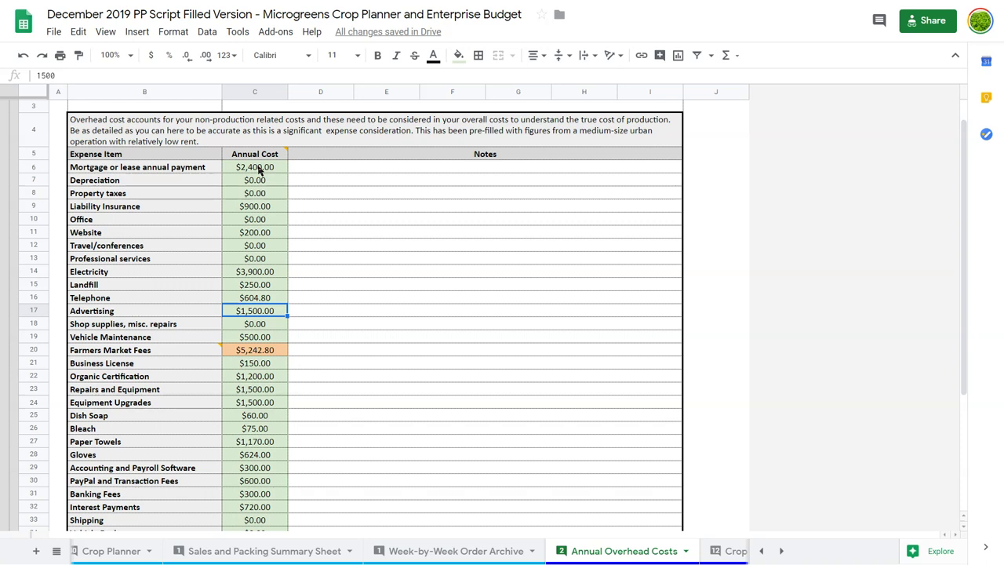
{"action": "key", "text": "Down"}
{"action": "key", "text": "Down"}
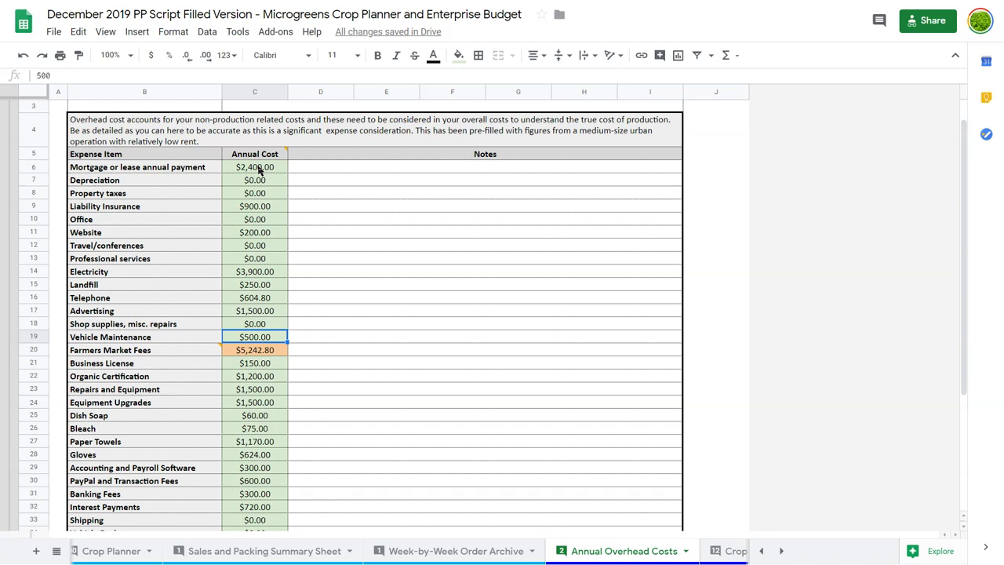
{"action": "key", "text": "Down"}
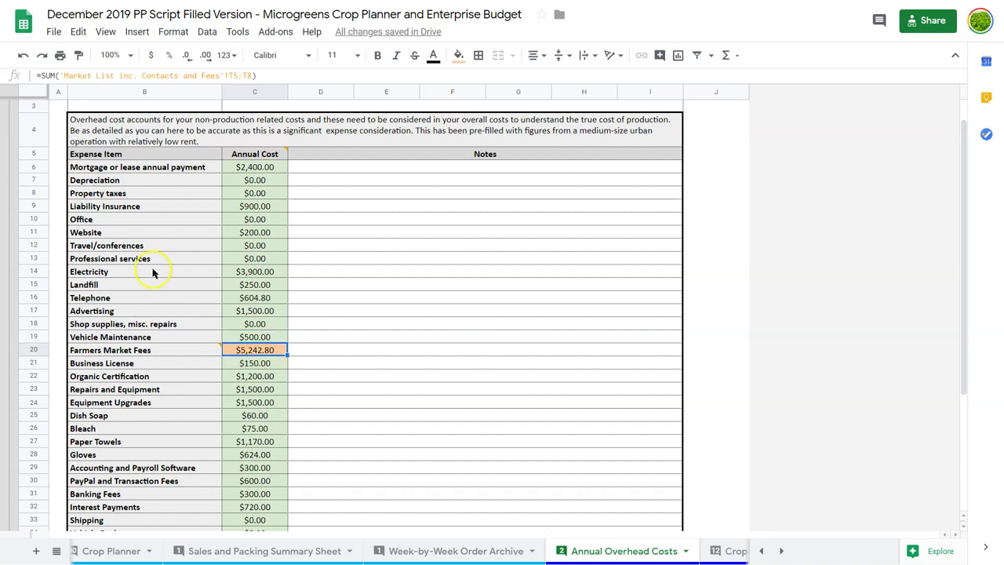
{"action": "left_click", "coordinate": [300, 348]}
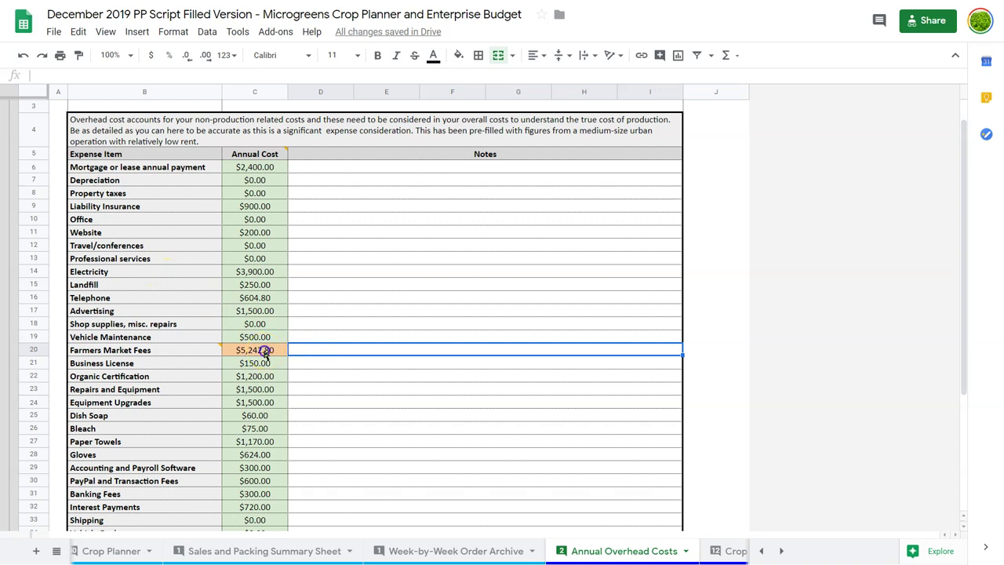
{"action": "left_click", "coordinate": [265, 351]}
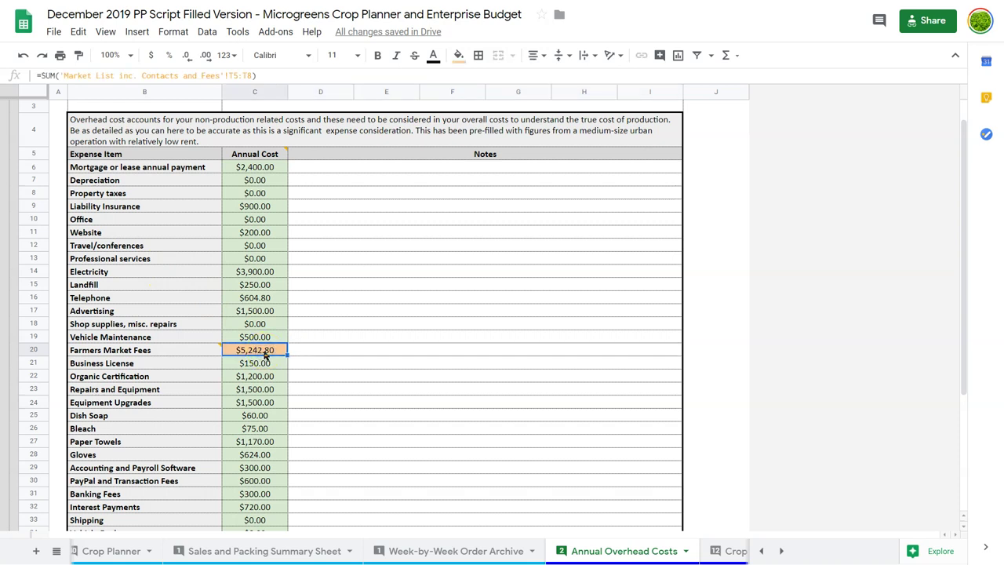
Step: Review the annual cost entries and formulas from Business License down to Interest Payments
{"action": "left_click", "coordinate": [267, 364]}
{"action": "key", "text": "Down"}
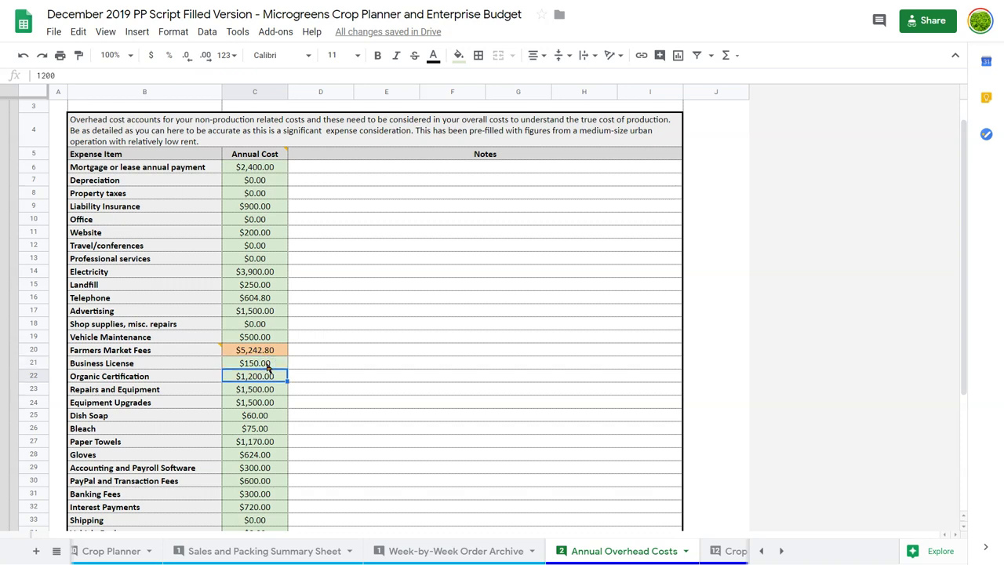
{"action": "key", "text": "Down"}
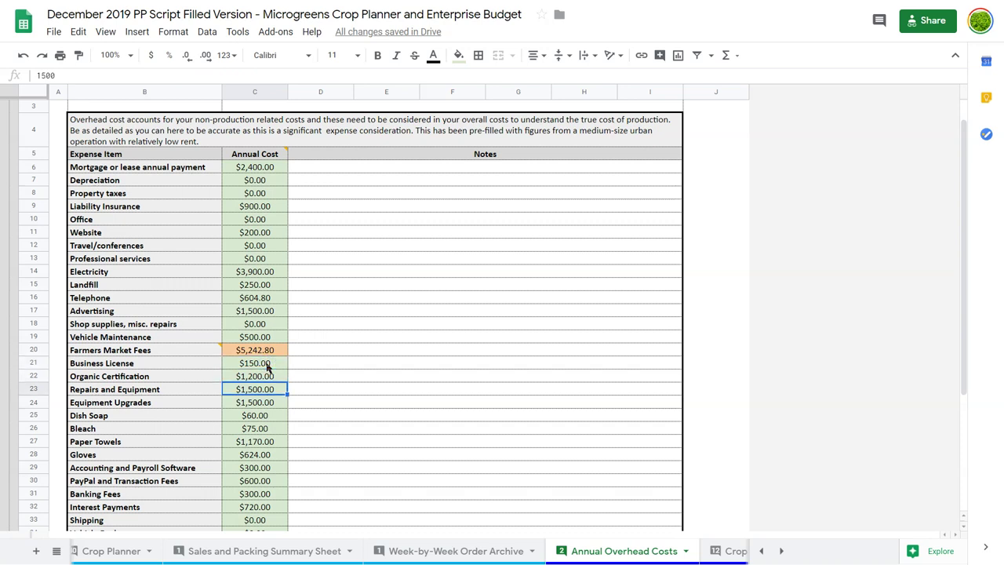
{"action": "key", "text": "Down"}
{"action": "scroll", "coordinate": [369, 403], "scroll_direction": "down", "scroll_amount": 3}
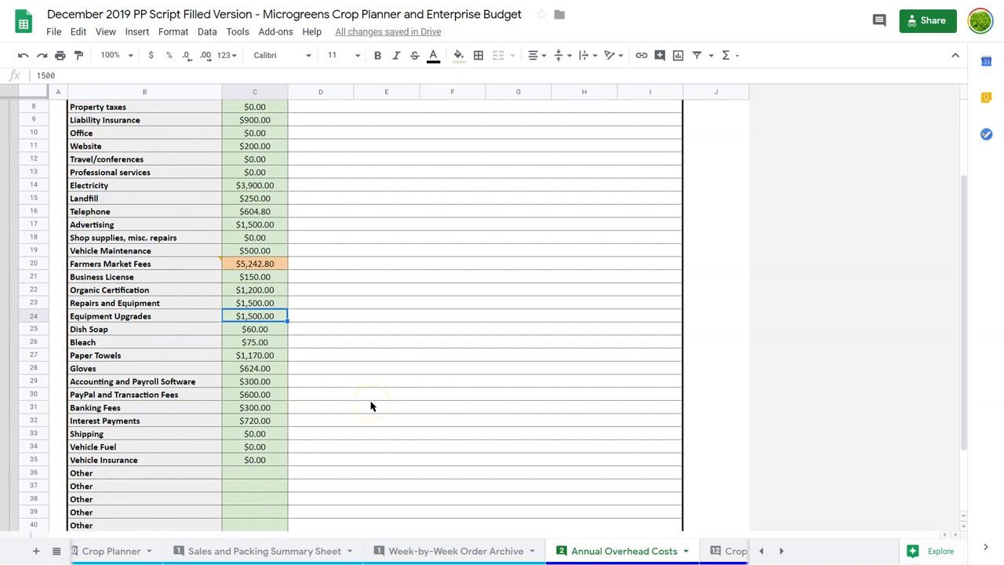
{"action": "key", "text": "Down"}
{"action": "key", "text": "Down"}
{"action": "key", "text": "Down"}
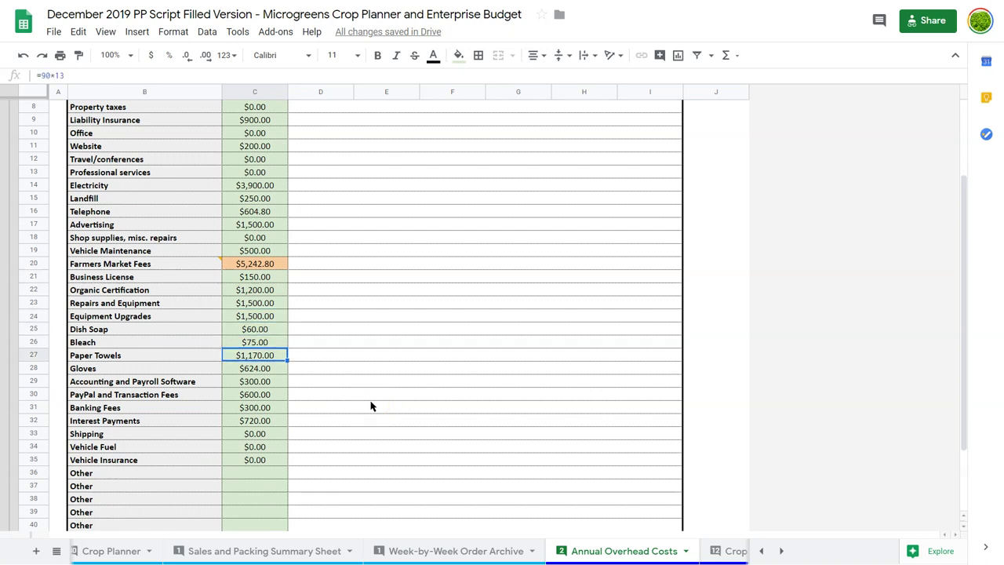
{"action": "key", "text": "Down"}
{"action": "scroll", "coordinate": [370, 405], "scroll_direction": "down", "scroll_amount": 1}
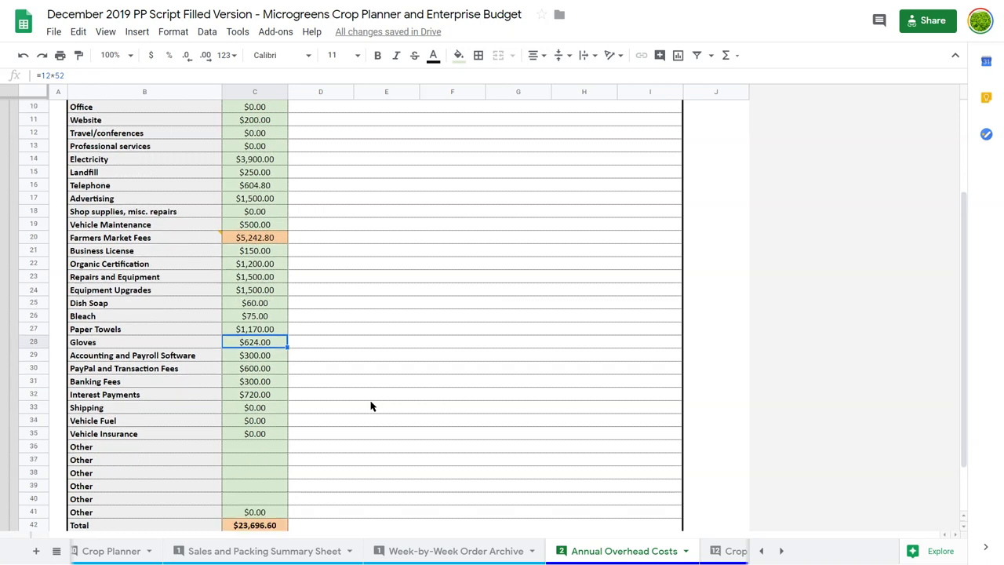
{"action": "key", "text": "Down"}
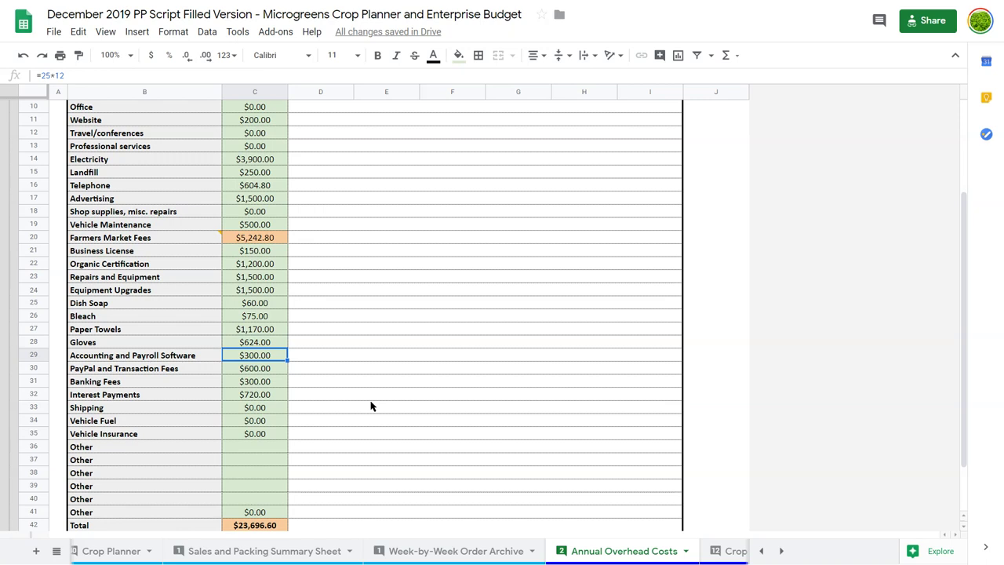
{"action": "key", "text": "Down"}
{"action": "key", "text": "Down"}
{"action": "key", "text": "Down"}
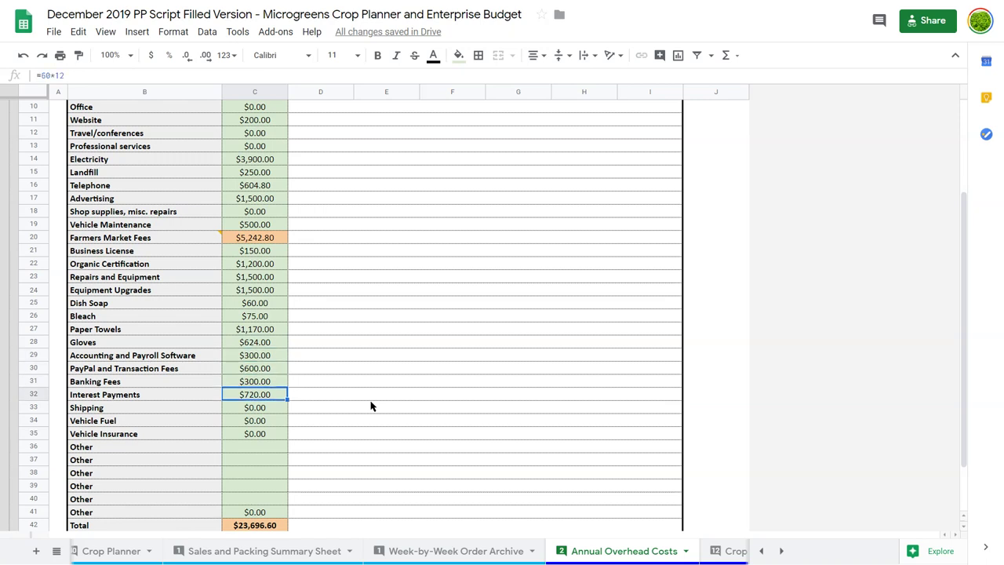
Step: Inspect the formulas for Projected Annual Trays and Overhead Cost/Tray below the overhead total
{"action": "scroll", "coordinate": [371, 405], "scroll_direction": "down", "scroll_amount": 2}
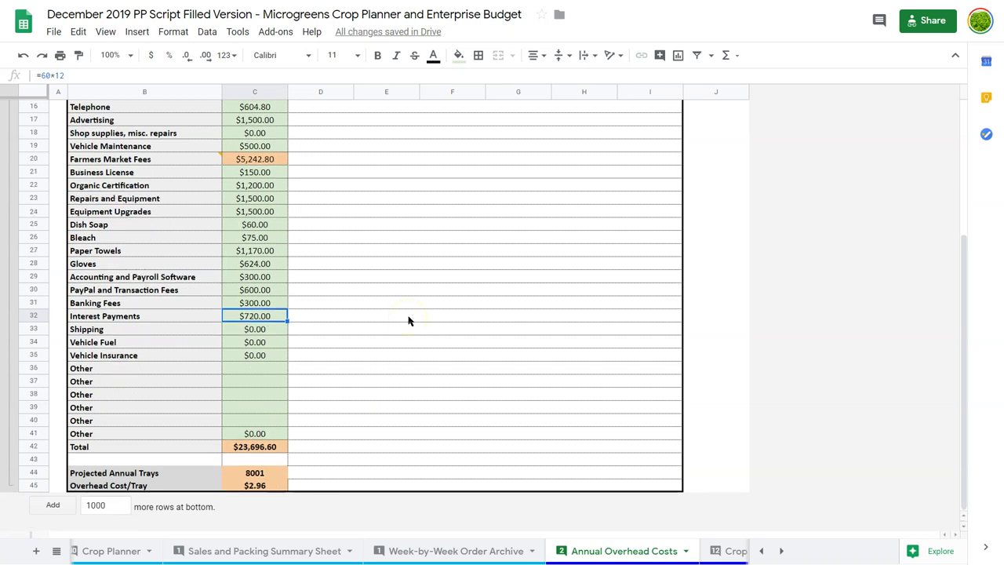
{"action": "scroll", "coordinate": [408, 320], "scroll_direction": "up", "scroll_amount": 1}
{"action": "scroll", "coordinate": [408, 320], "scroll_direction": "down", "scroll_amount": 1}
{"action": "left_click", "coordinate": [266, 473]}
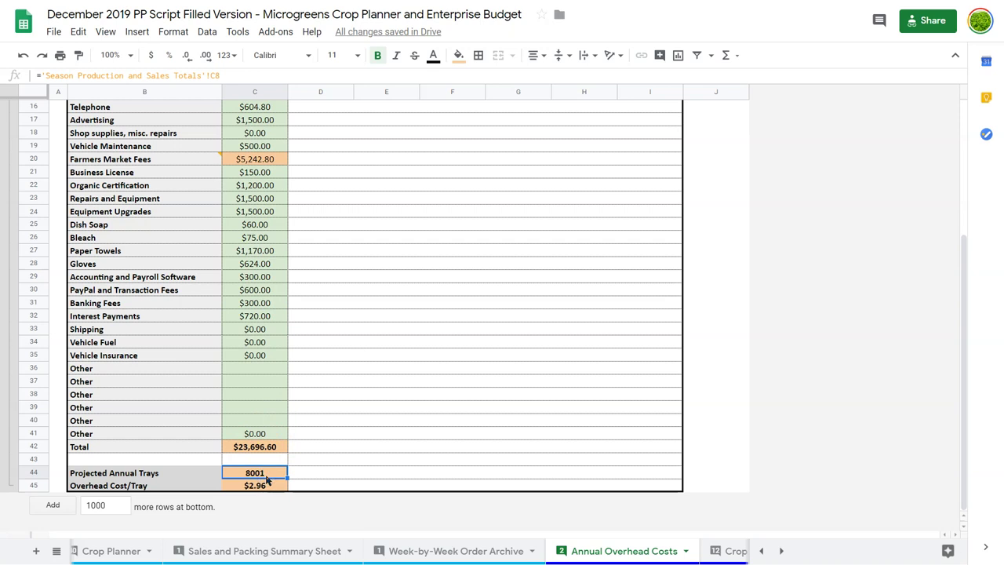
{"action": "left_click", "coordinate": [266, 479]}
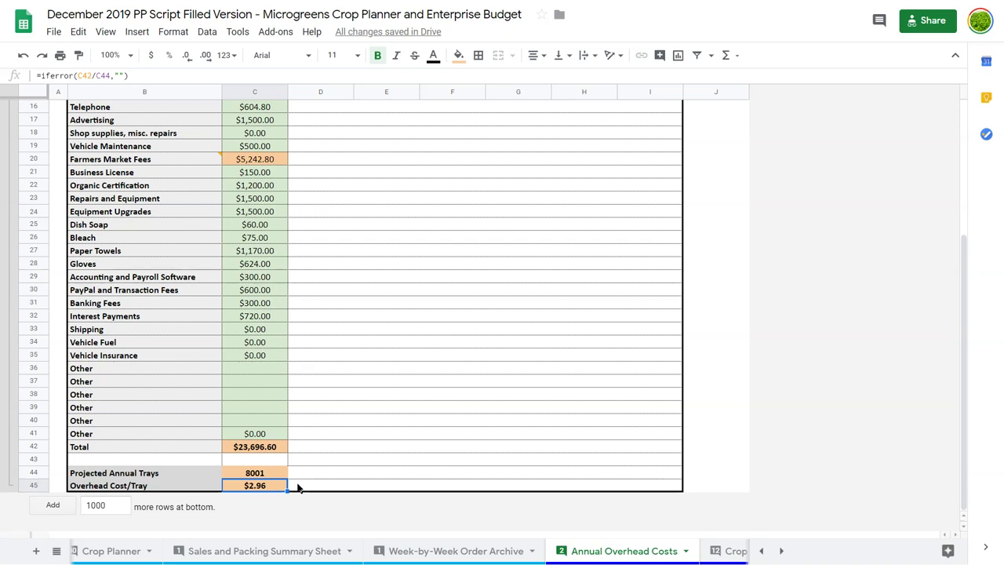
Step: Return to the expense list and recheck the Advertising and mortgage or lease annual payment costs
{"action": "scroll", "coordinate": [378, 323], "scroll_direction": "up", "scroll_amount": 1}
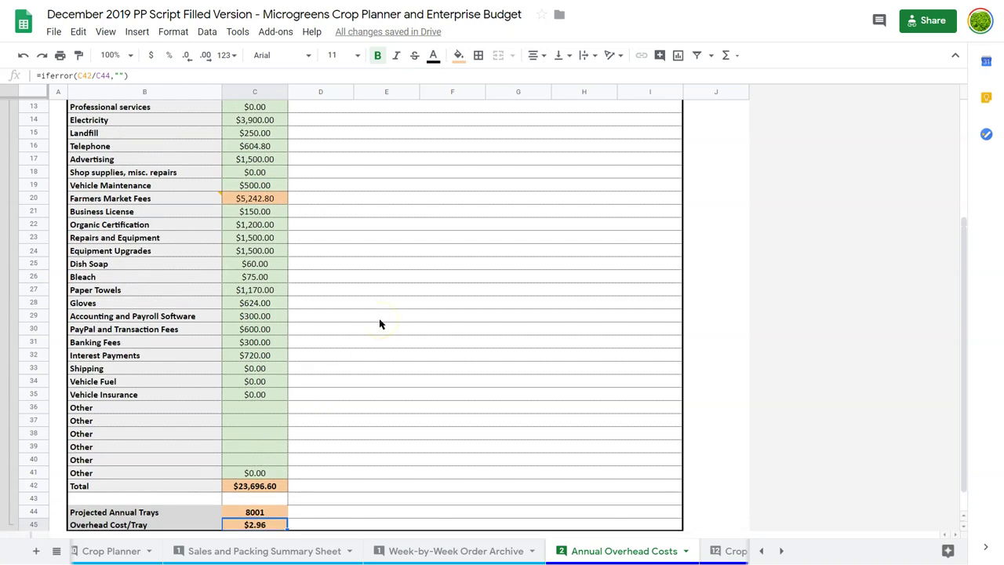
{"action": "scroll", "coordinate": [379, 324], "scroll_direction": "up", "scroll_amount": 4}
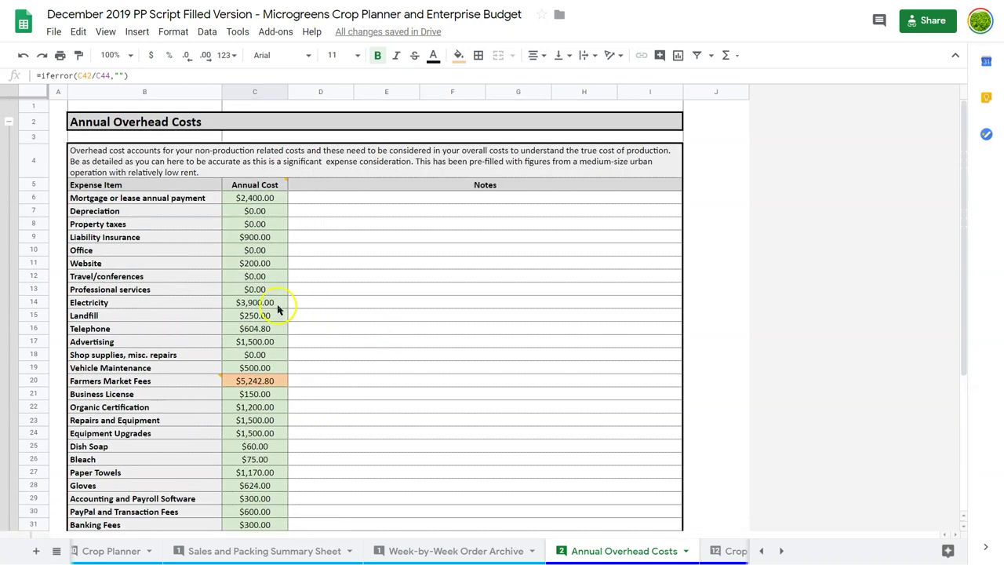
{"action": "left_click", "coordinate": [278, 308]}
{"action": "left_click", "coordinate": [276, 345]}
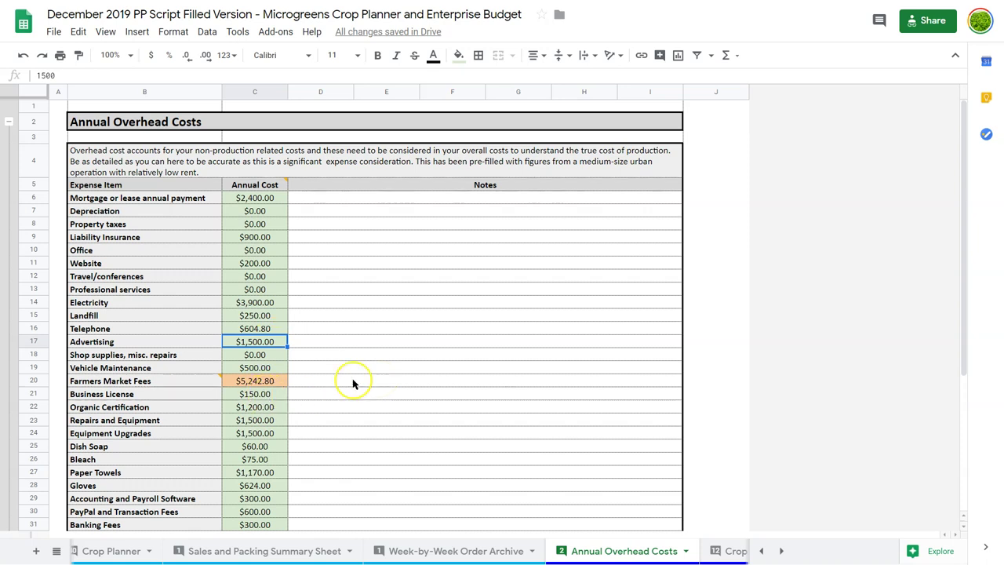
{"action": "scroll", "coordinate": [353, 384], "scroll_direction": "down", "scroll_amount": 1}
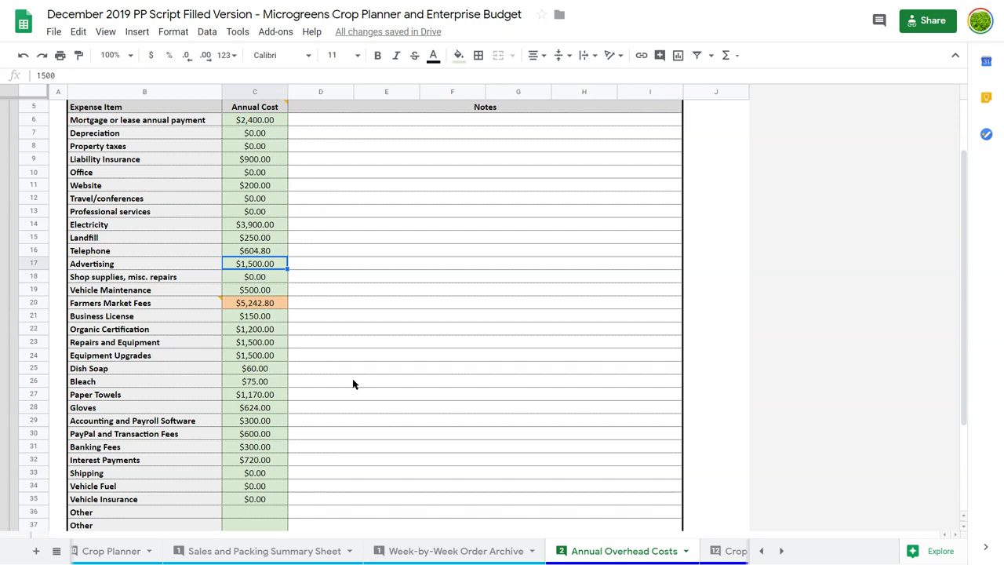
{"action": "scroll", "coordinate": [353, 383], "scroll_direction": "up", "scroll_amount": 2}
{"action": "left_click", "coordinate": [260, 185]}
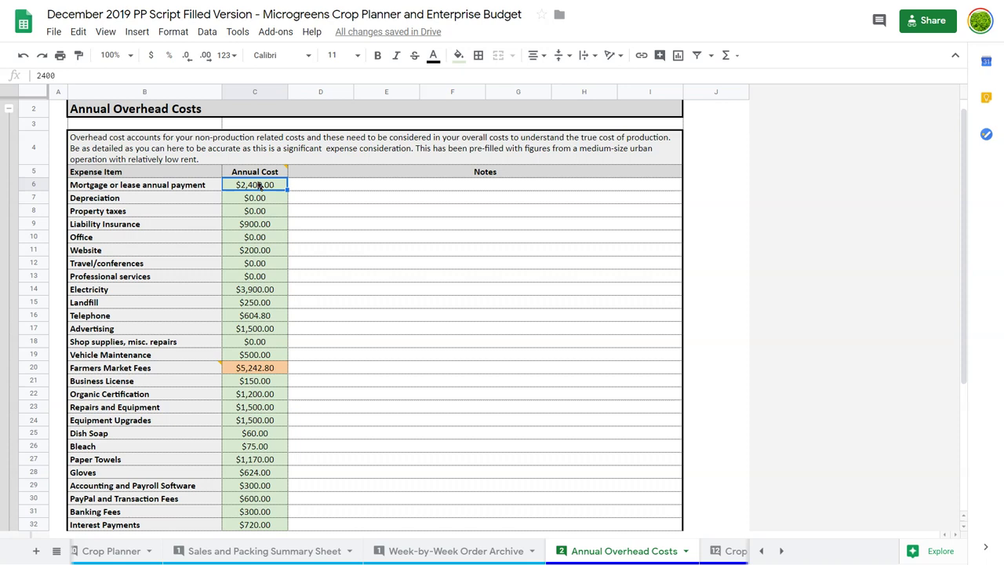
Step: Scan the full expense list again and examine the Liability Insurance, Farmers Market Fees and Electricity cost cells
{"action": "scroll", "coordinate": [429, 351], "scroll_direction": "down", "scroll_amount": 5}
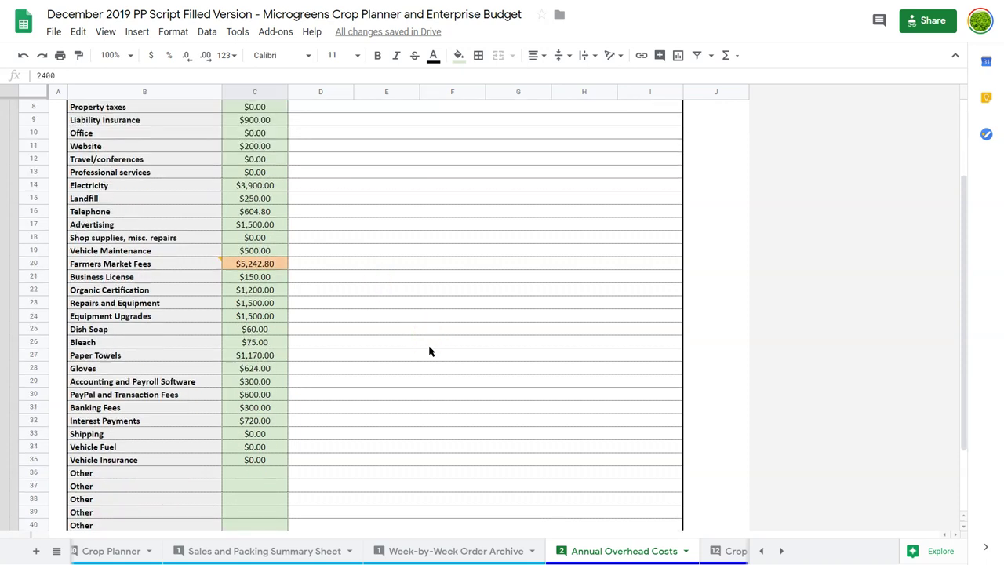
{"action": "scroll", "coordinate": [429, 351], "scroll_direction": "up", "scroll_amount": 5}
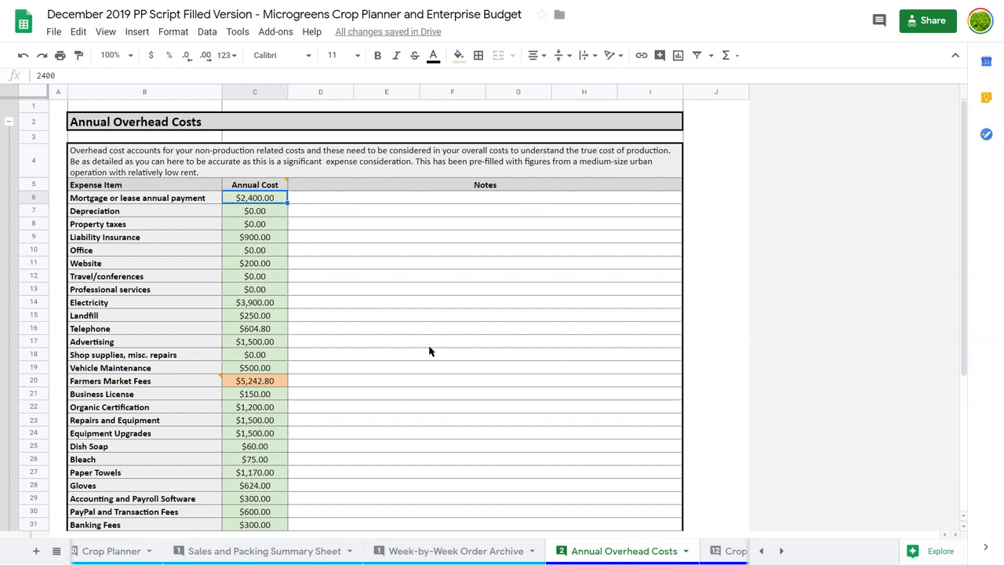
{"action": "scroll", "coordinate": [429, 350], "scroll_direction": "down", "scroll_amount": 2}
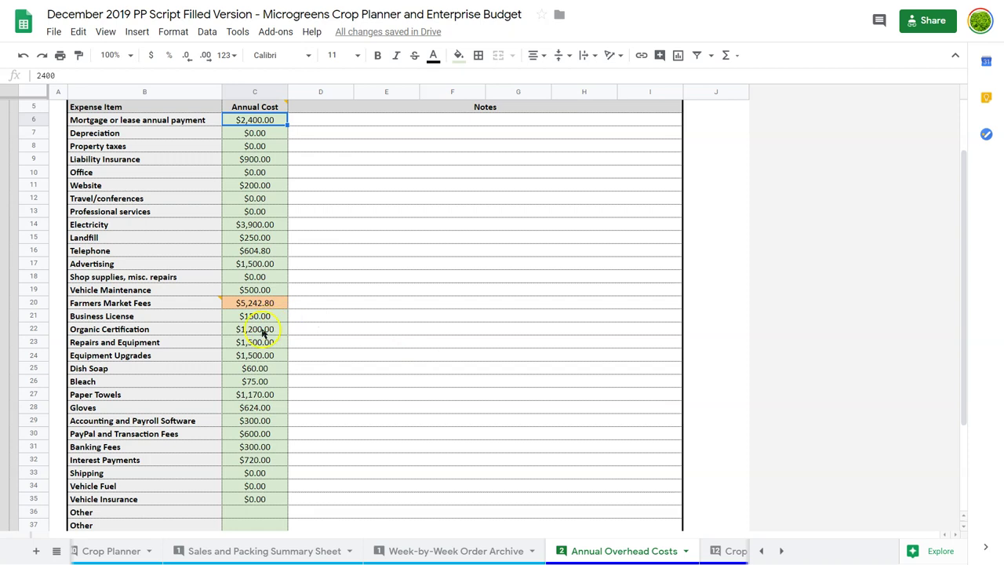
{"action": "left_click", "coordinate": [276, 162]}
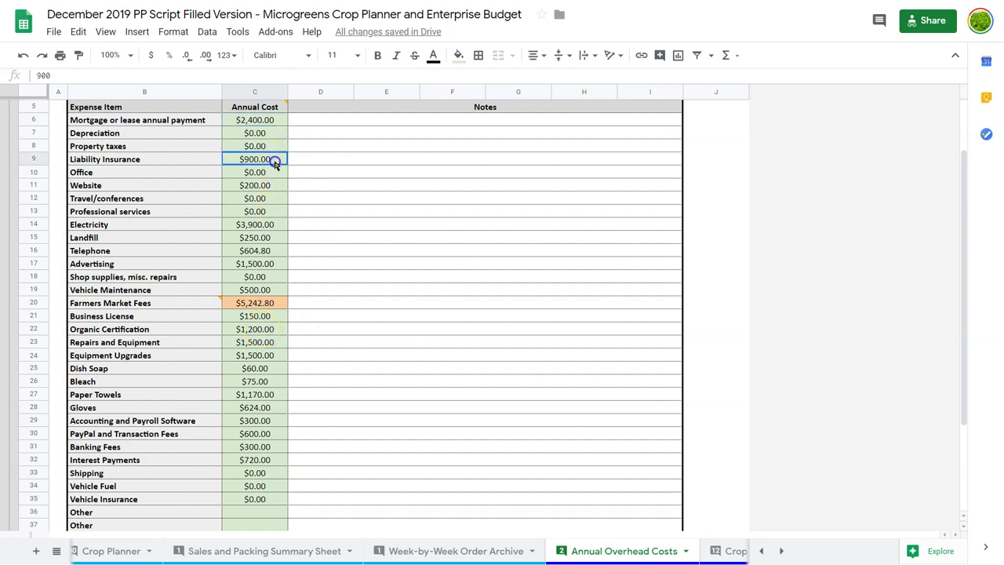
{"action": "left_click", "coordinate": [262, 304]}
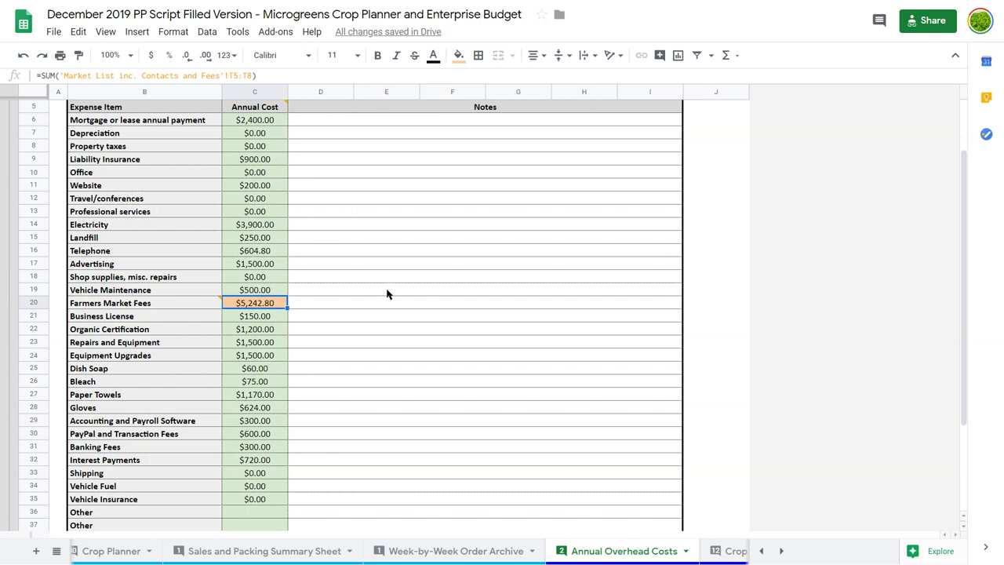
{"action": "left_click", "coordinate": [265, 225]}
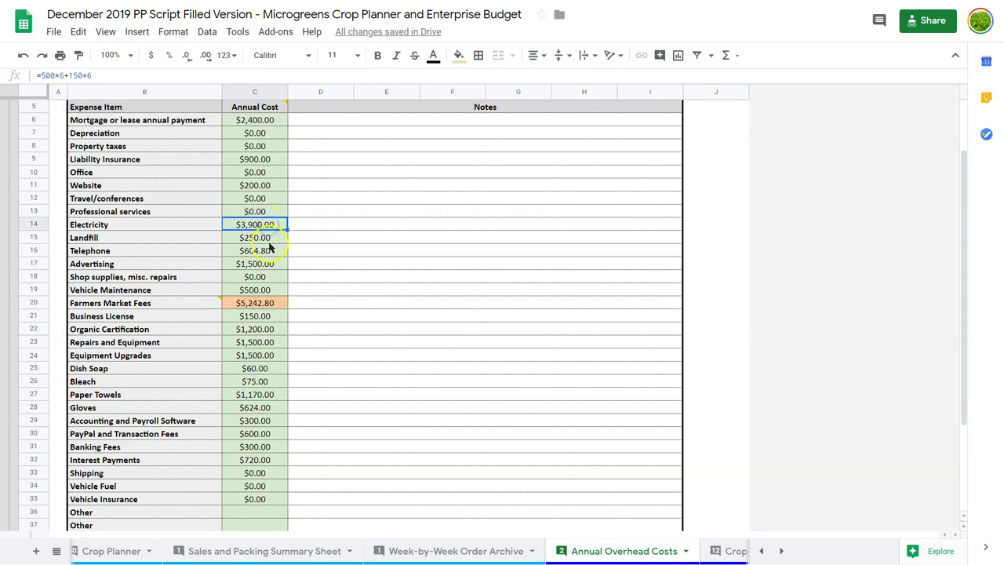
Step: Inspect the Telephone annual cost formula and look over the remaining expenses down to the overhead cost per tray
{"action": "left_click", "coordinate": [269, 250]}
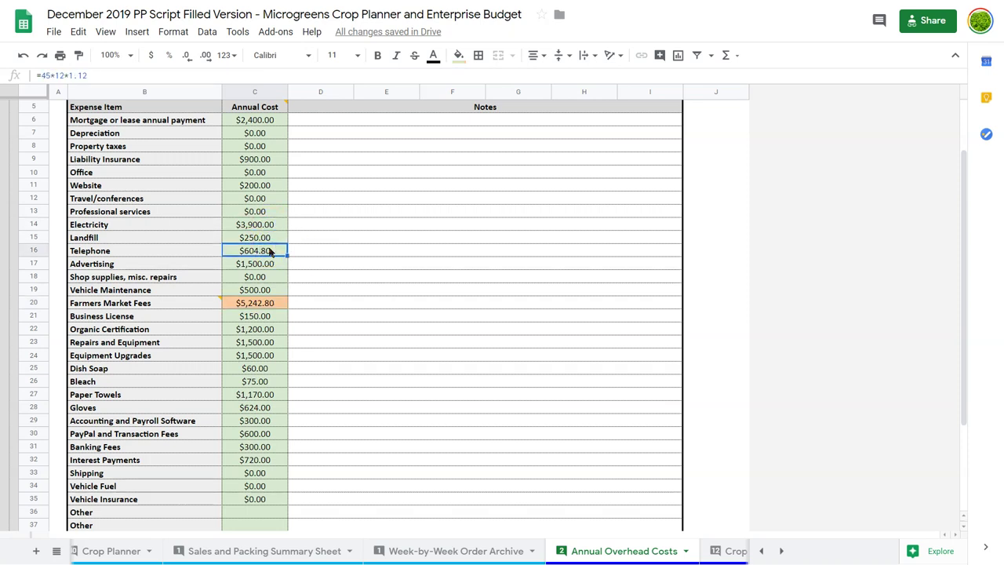
{"action": "scroll", "coordinate": [332, 307], "scroll_direction": "down", "scroll_amount": 3}
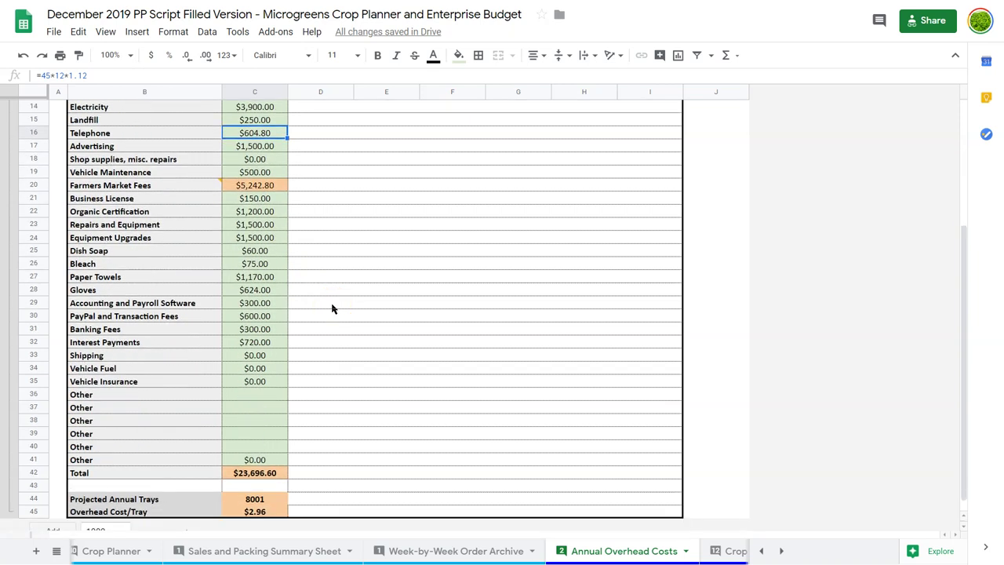
{"action": "scroll", "coordinate": [332, 309], "scroll_direction": "down", "scroll_amount": 1}
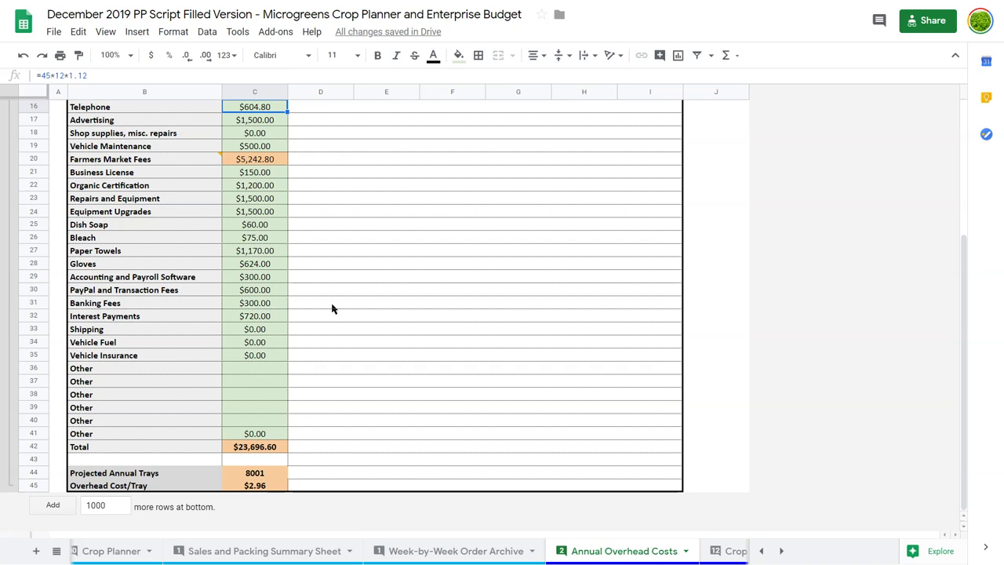
{"action": "scroll", "coordinate": [332, 308], "scroll_direction": "up", "scroll_amount": 5}
{"action": "scroll", "coordinate": [332, 308], "scroll_direction": "down", "scroll_amount": 5}
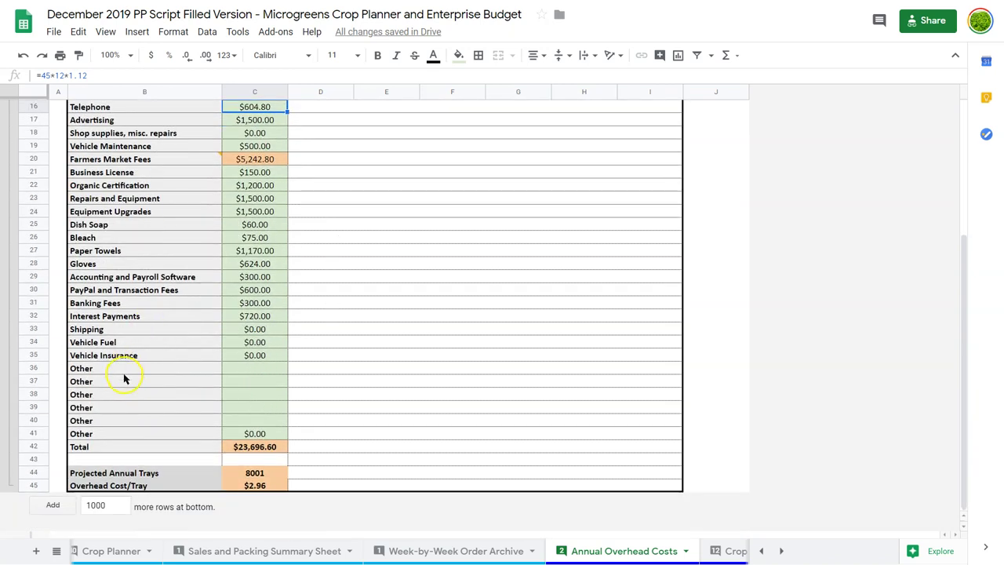
Step: Examine the expense item labels from Shipping through the spare Other rows above the total
{"action": "left_click", "coordinate": [123, 379]}
{"action": "key", "text": "Up"}
{"action": "key", "text": "Up"}
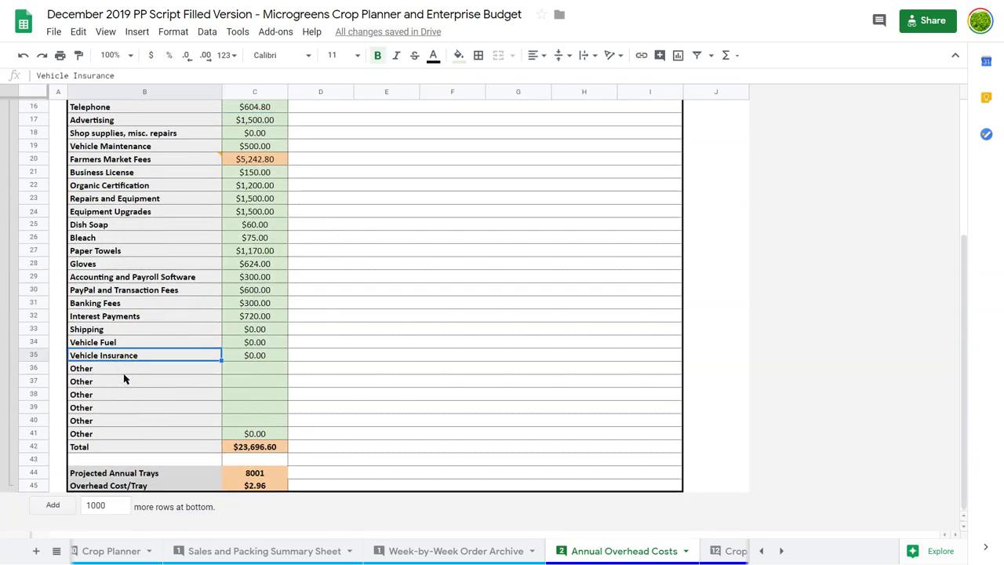
{"action": "key", "text": "Up"}
{"action": "key", "text": "Up"}
{"action": "key", "text": "Down"}
{"action": "key", "text": "Down"}
{"action": "key", "text": "Down"}
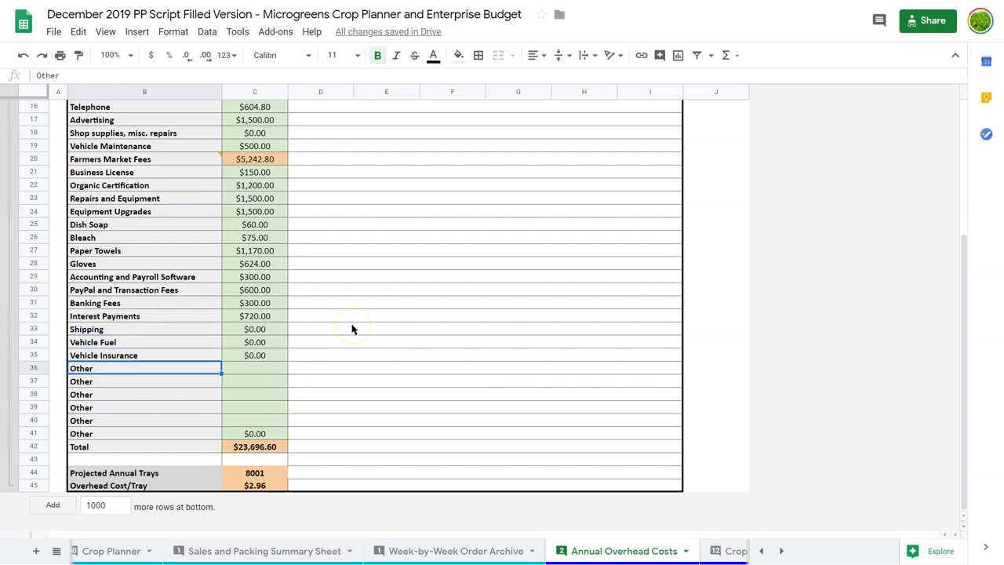